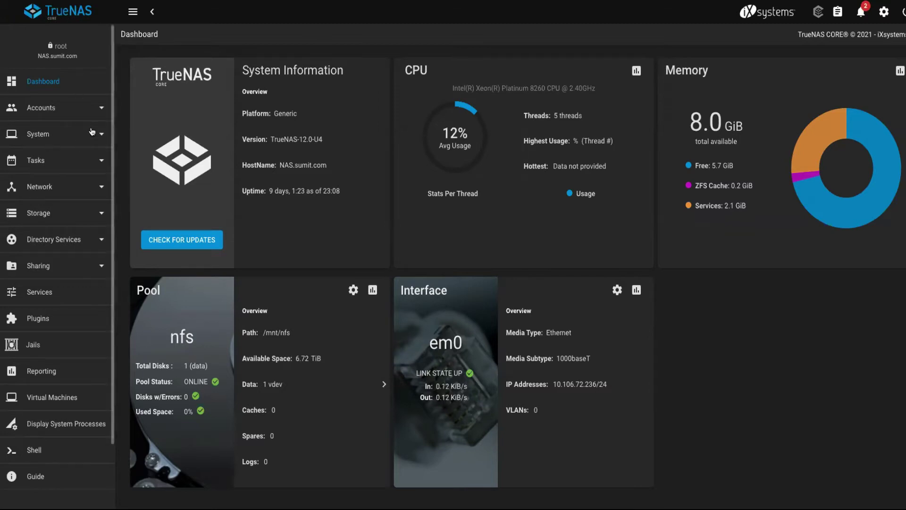
- Open System > Update and confirm the TrueNAS-12.0-STABLE train shows no updates available
click(60, 141)
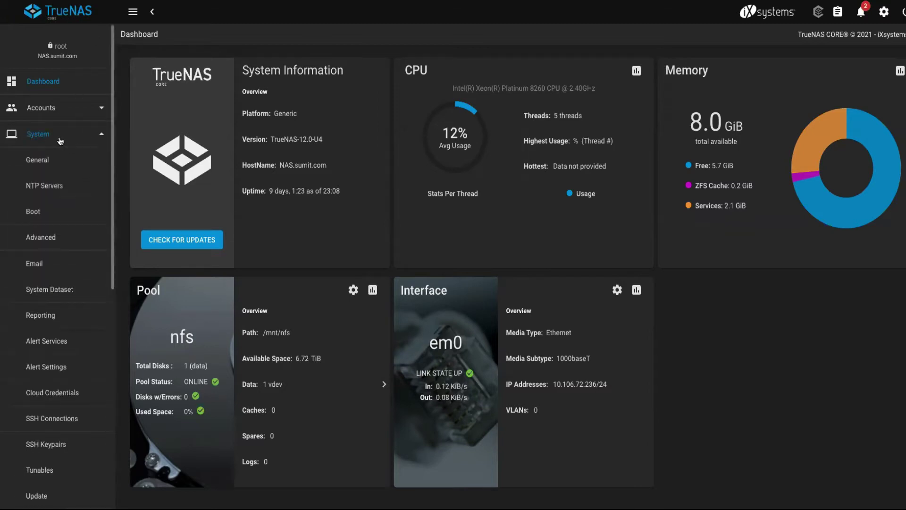
scroll(45, 411, down, 1)
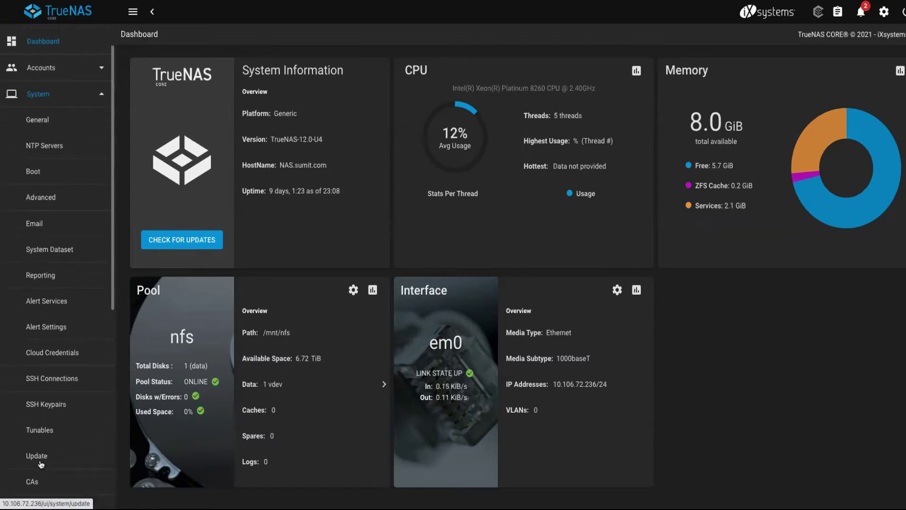
click(40, 463)
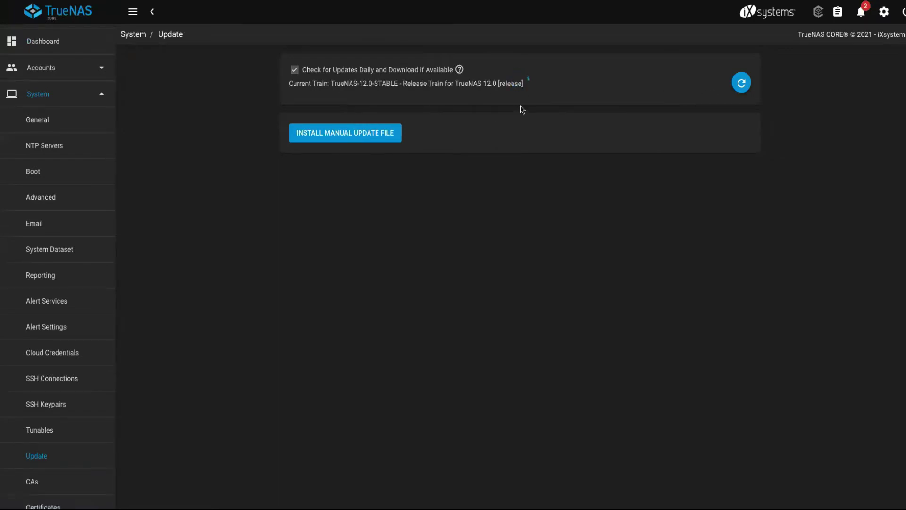
double_click(489, 84)
drag(290, 84, 524, 84)
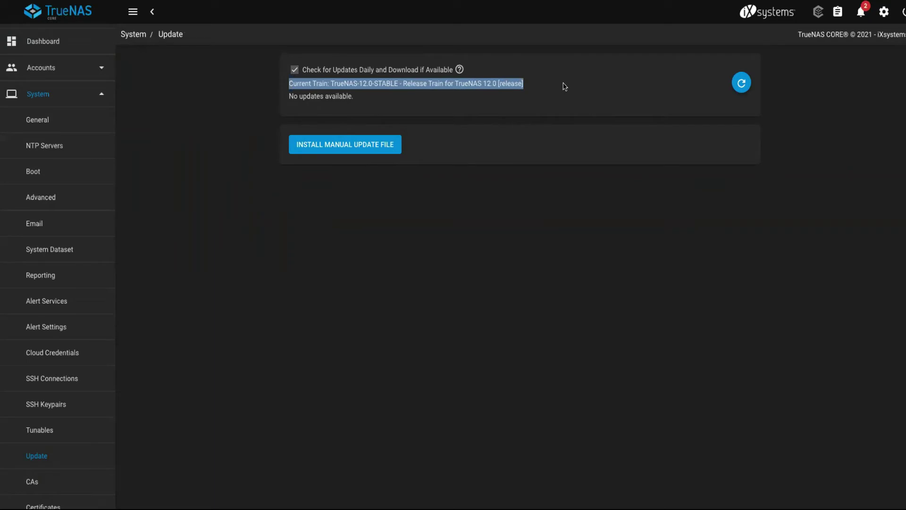
click(90, 103)
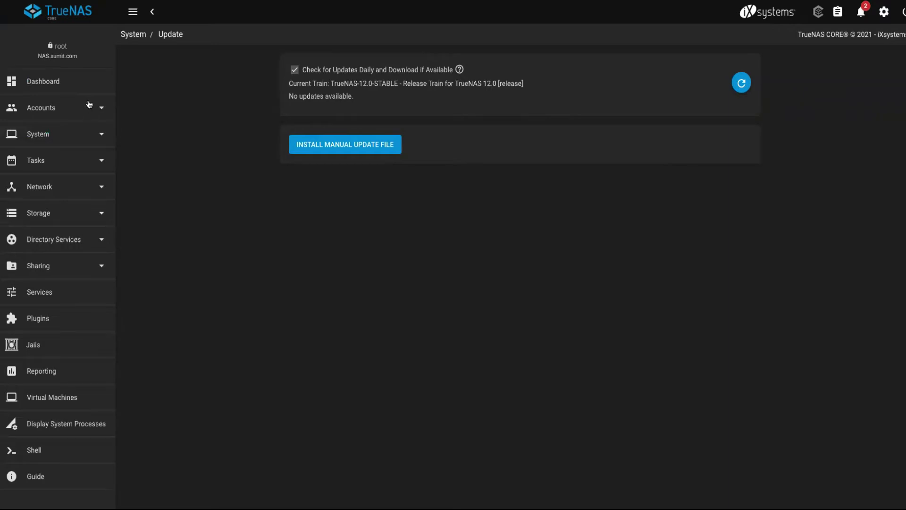
- Open Storage > Disks and check that da1 is 7 TiB and belongs to the nfs pool
click(52, 218)
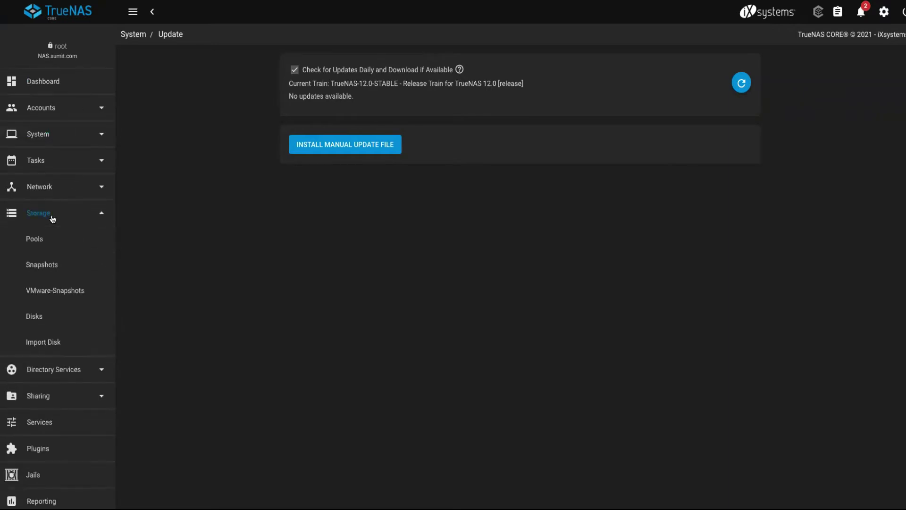
click(41, 316)
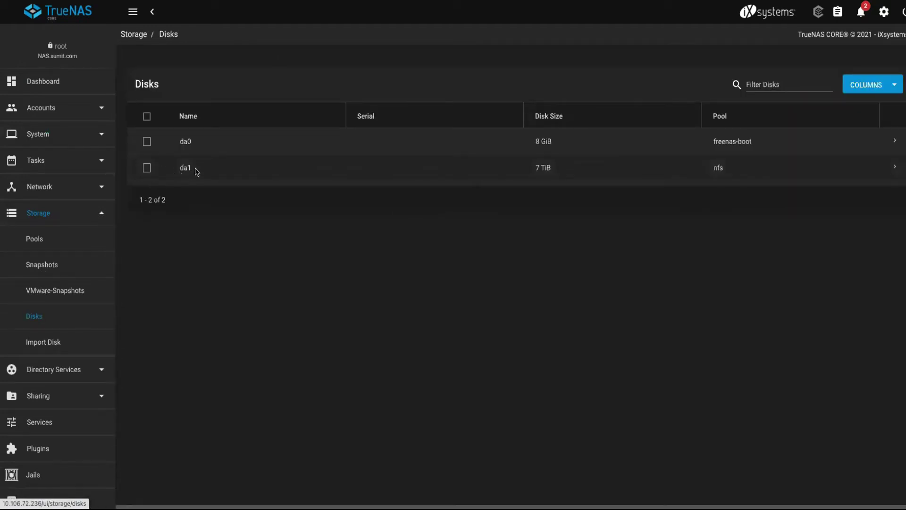
drag(192, 168, 181, 169)
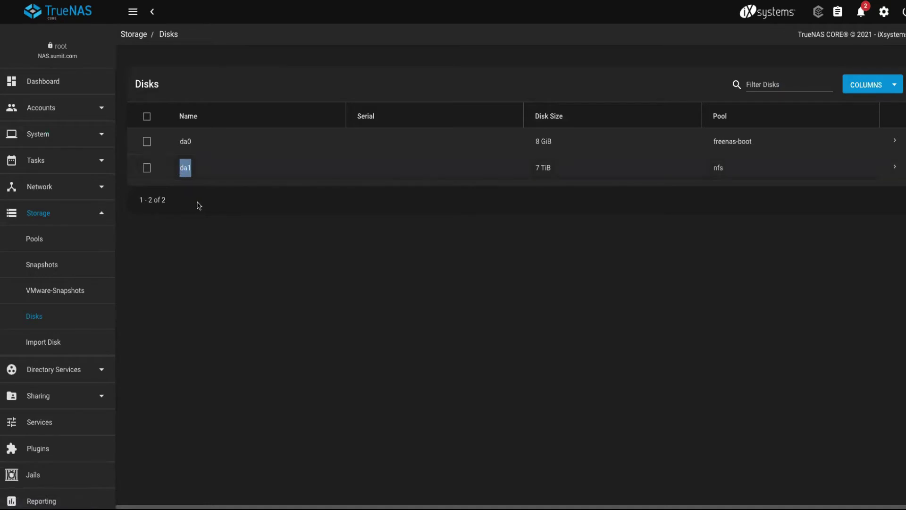
drag(559, 174, 524, 171)
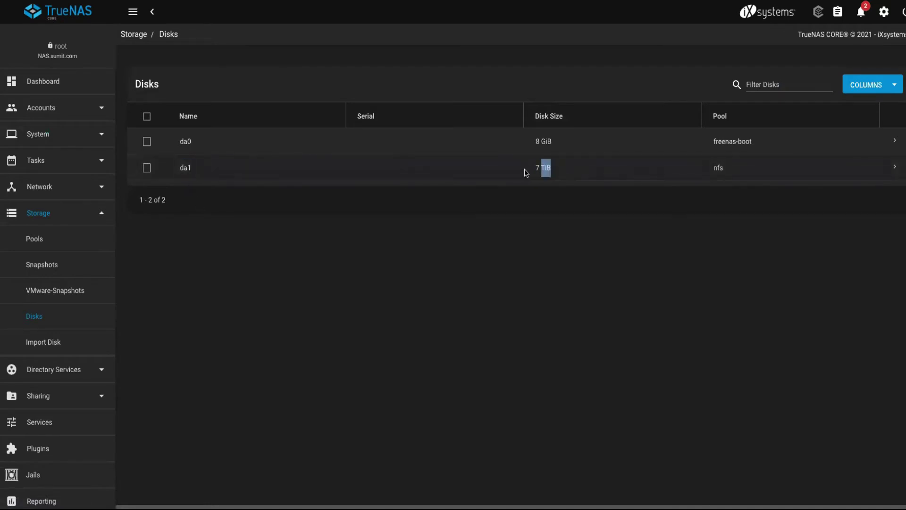
drag(745, 174, 697, 172)
click(618, 241)
drag(747, 172, 703, 175)
- Open the Pools page and inspect the nfs dataset row
click(40, 248)
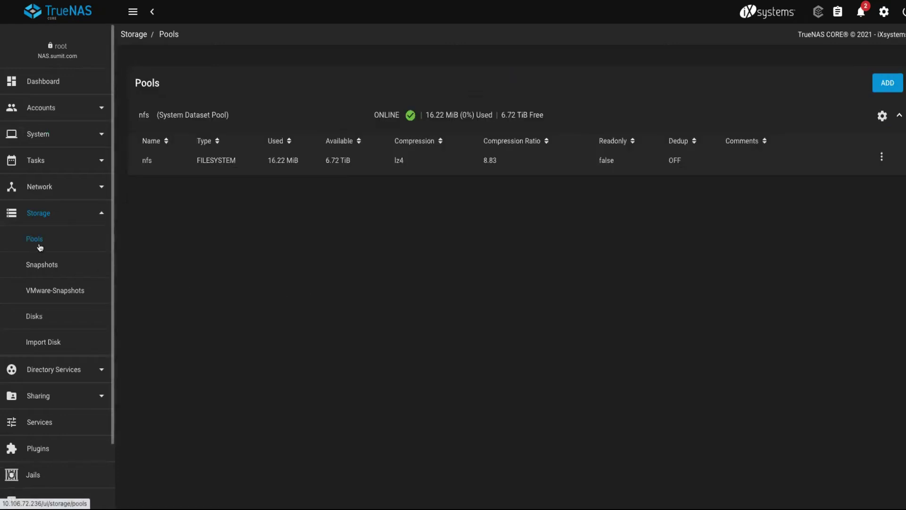
click(154, 162)
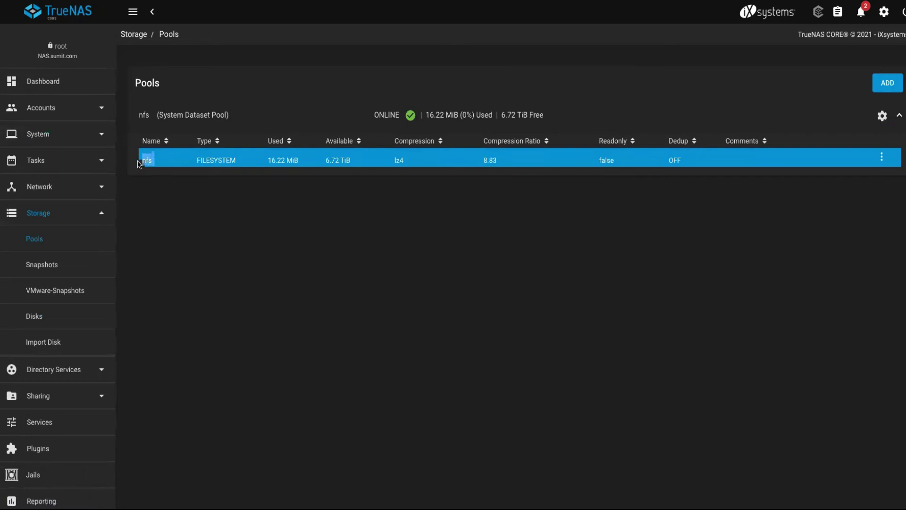
drag(155, 163, 178, 206)
click(200, 221)
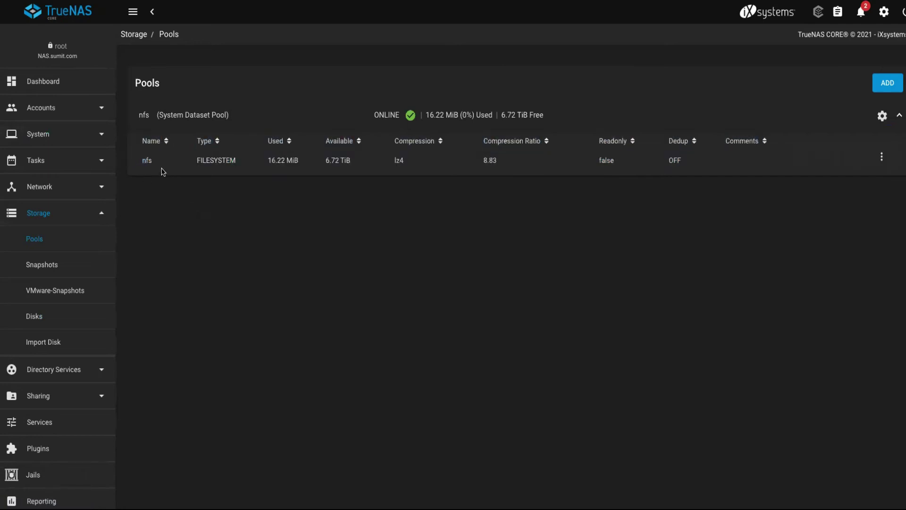
click(162, 168)
drag(162, 168, 122, 168)
click(192, 215)
- Bring up the Pool Actions menu from the nfs pool's gear icon
click(882, 157)
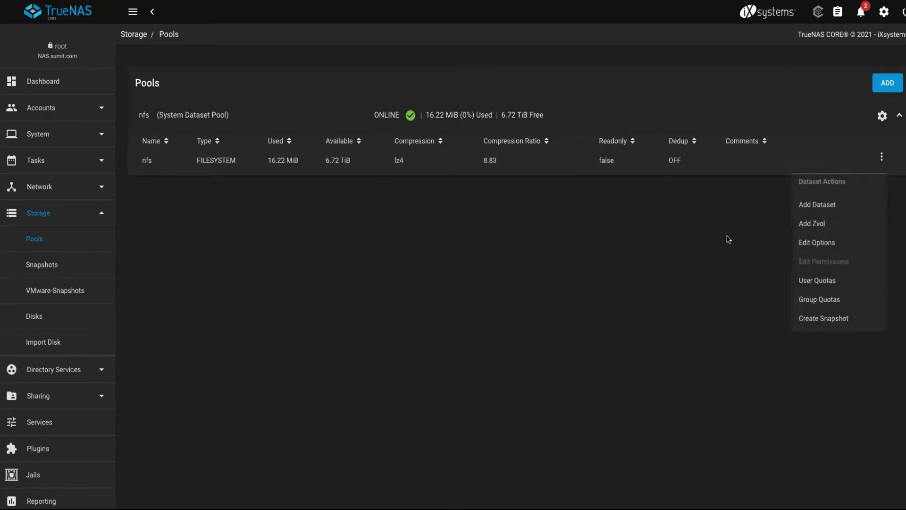
click(882, 116)
click(881, 116)
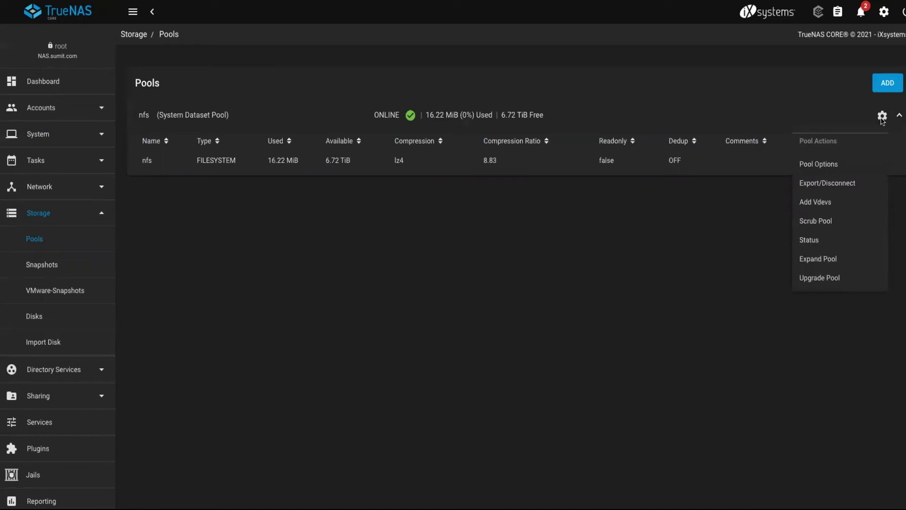
- Export/disconnect the nfs pool with Destroy data ticked, confirming with the pool name nfs
click(840, 183)
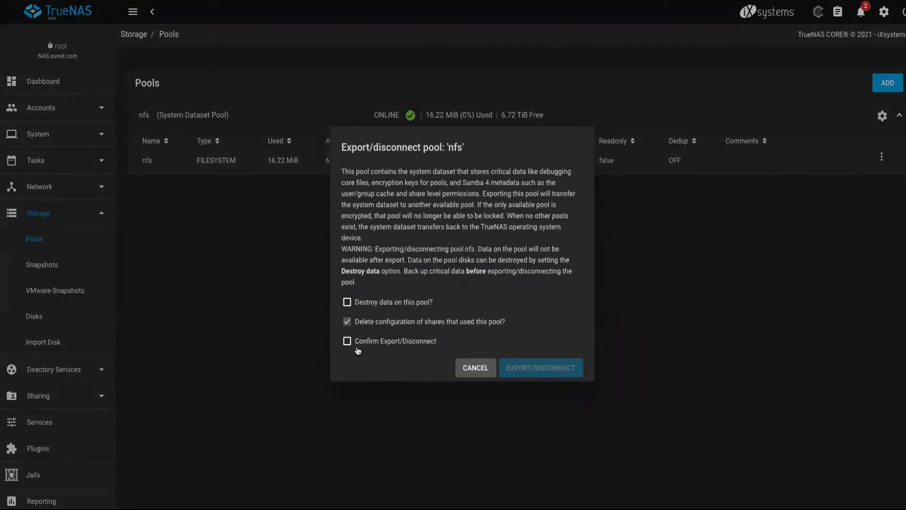
click(347, 342)
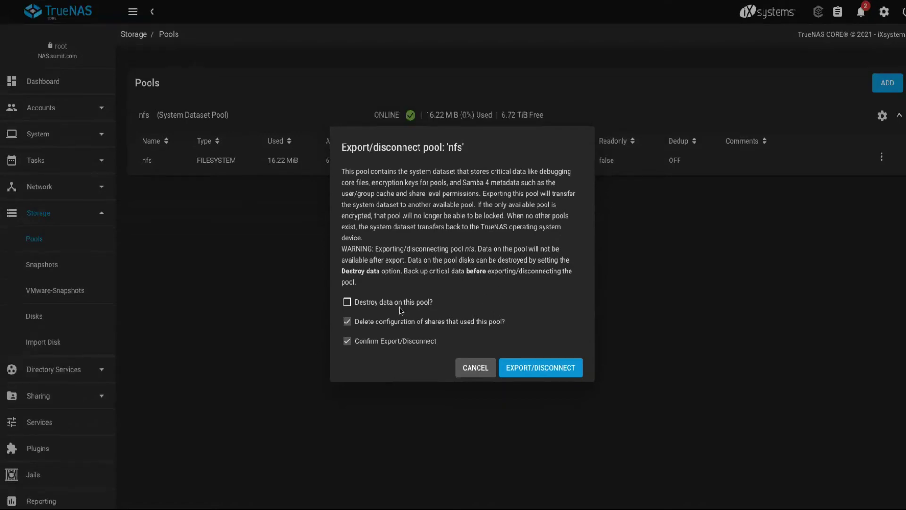
click(347, 302)
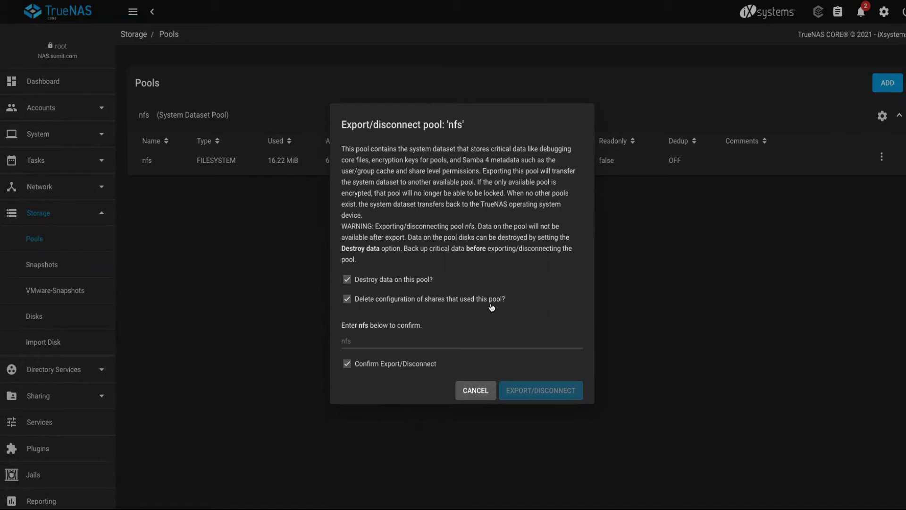
click(360, 343)
text(nfs)
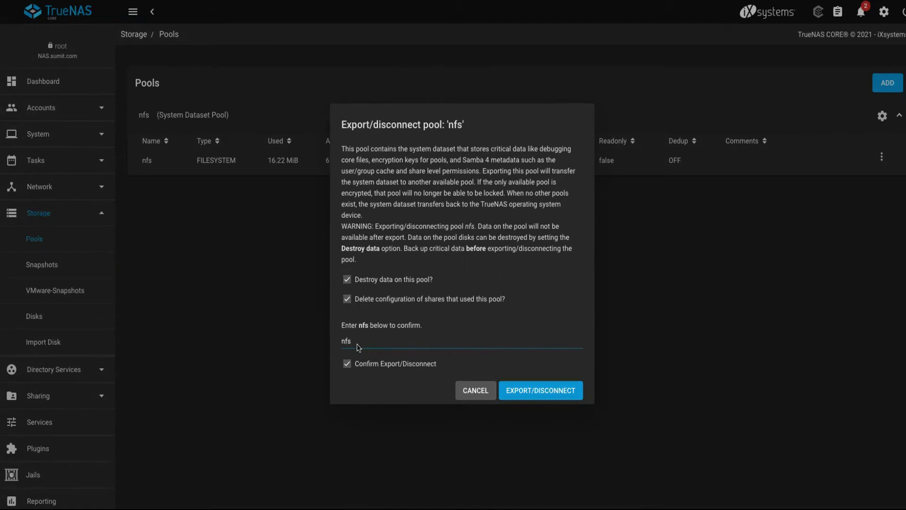
triple_click(322, 338)
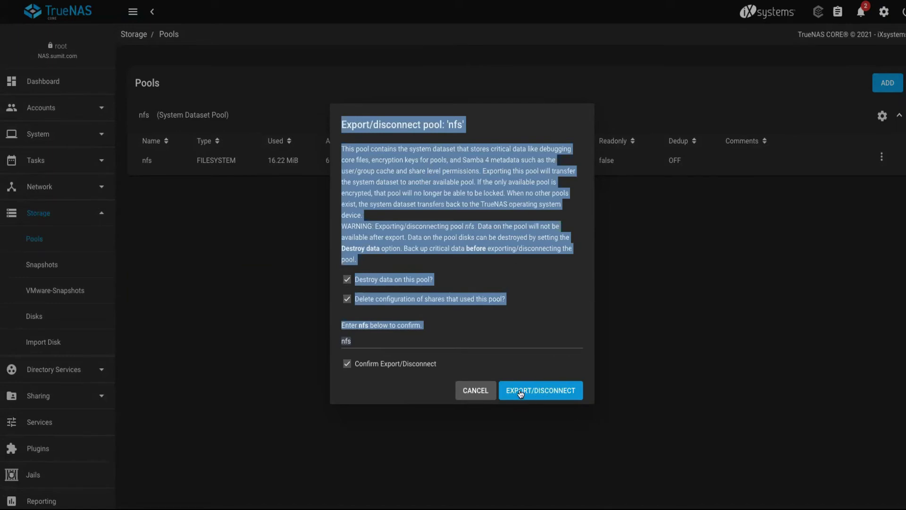
click(375, 383)
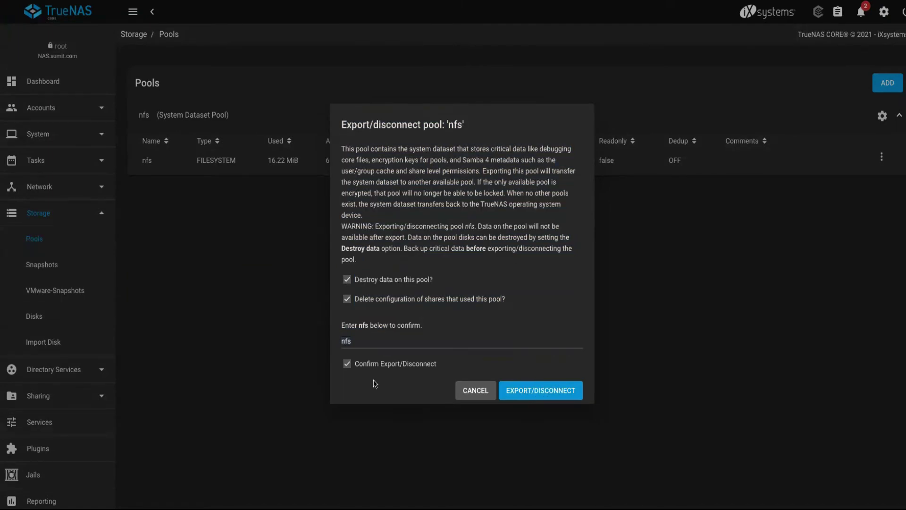
click(371, 344)
key(BackSpace)
key(BackSpace)
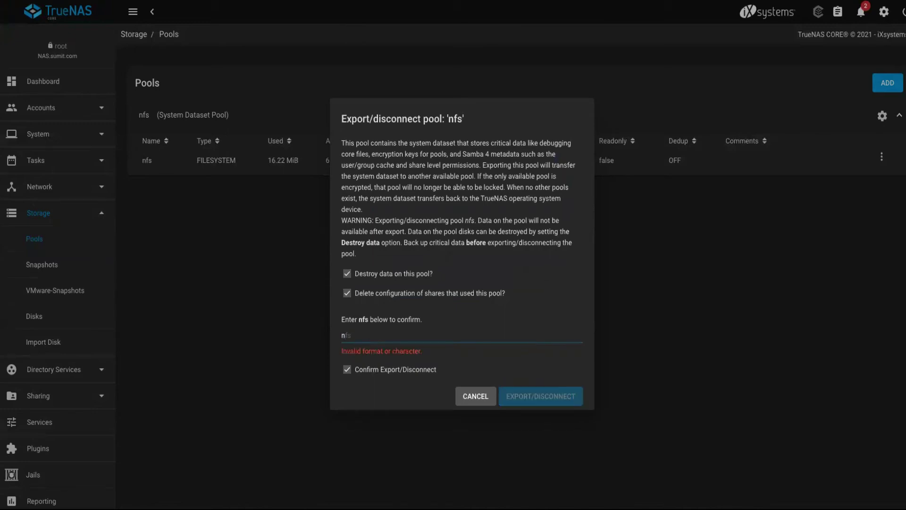
key(BackSpace)
text(nfs)
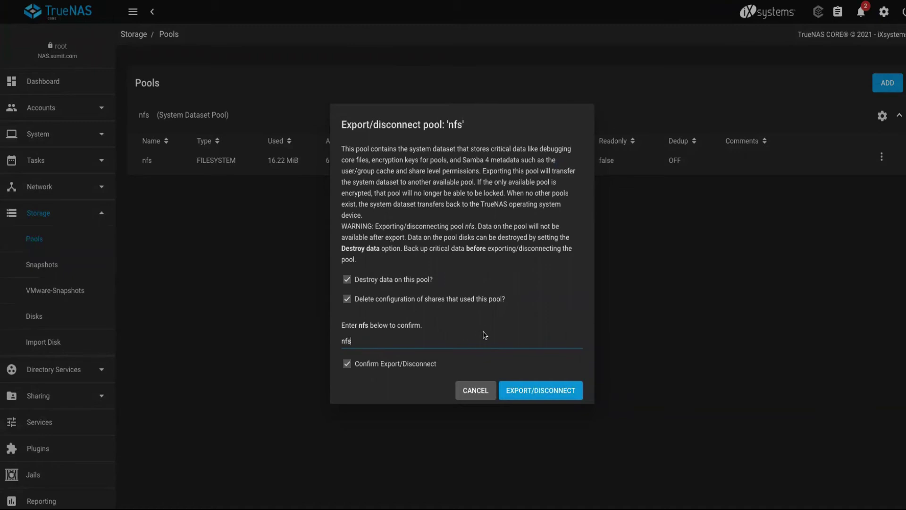
click(537, 394)
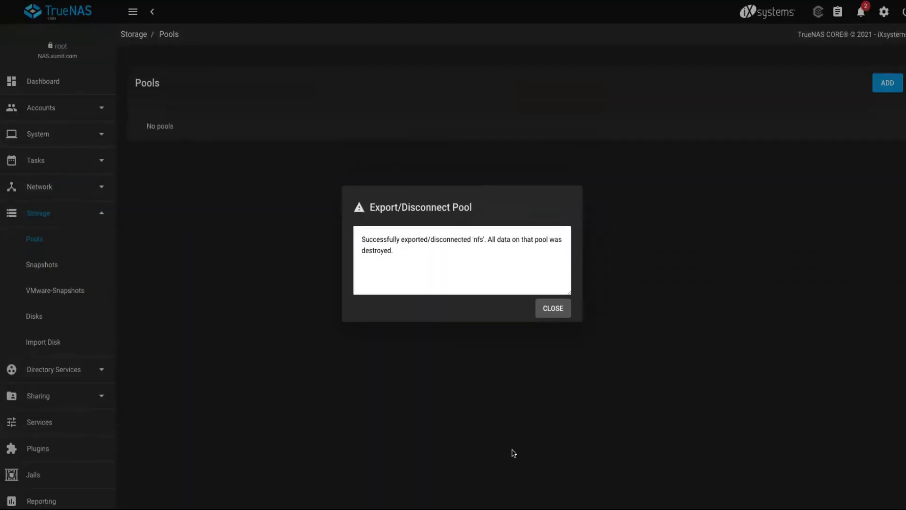
click(559, 309)
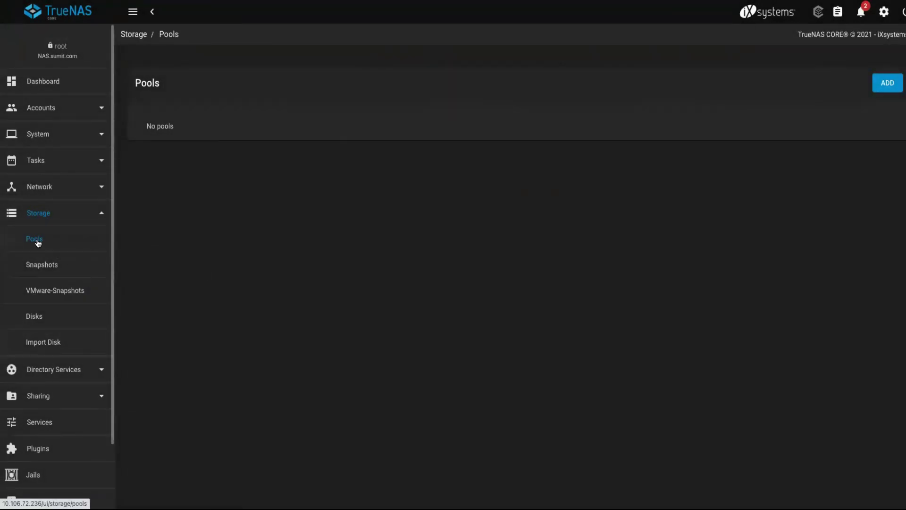
click(37, 326)
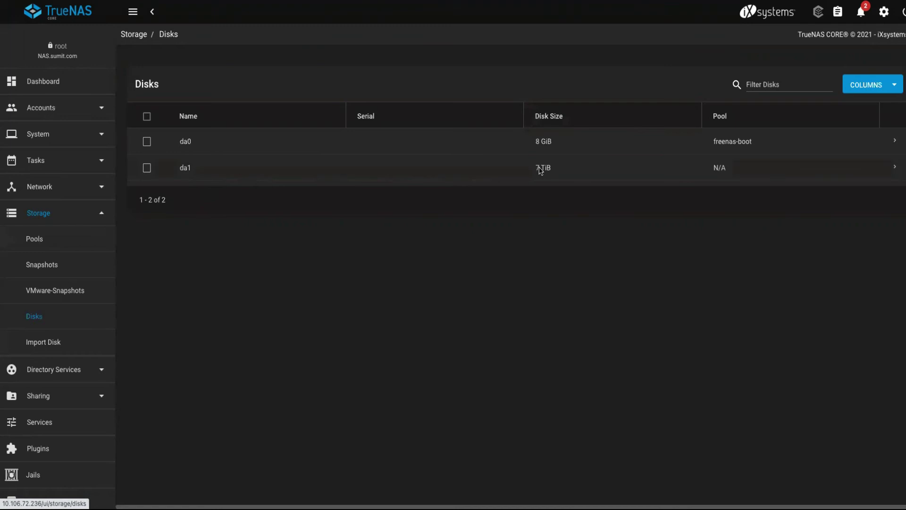
double_click(180, 172)
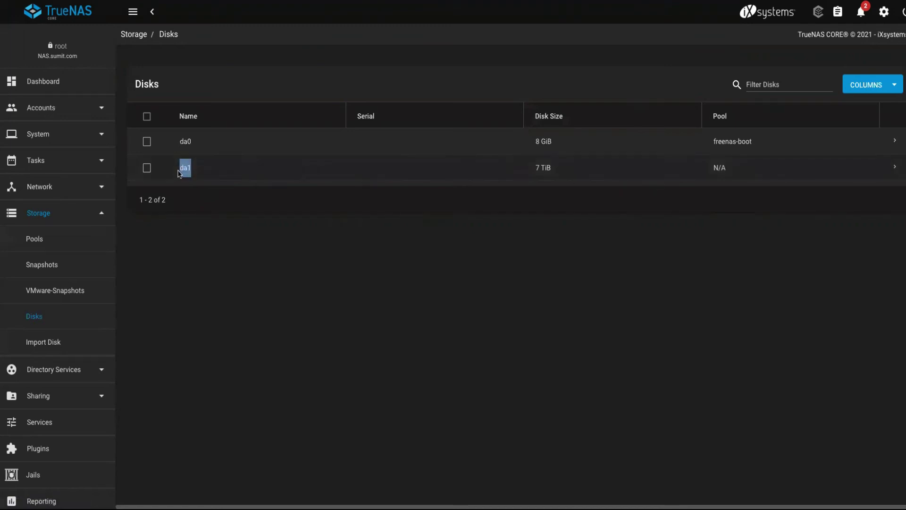
drag(741, 170, 713, 168)
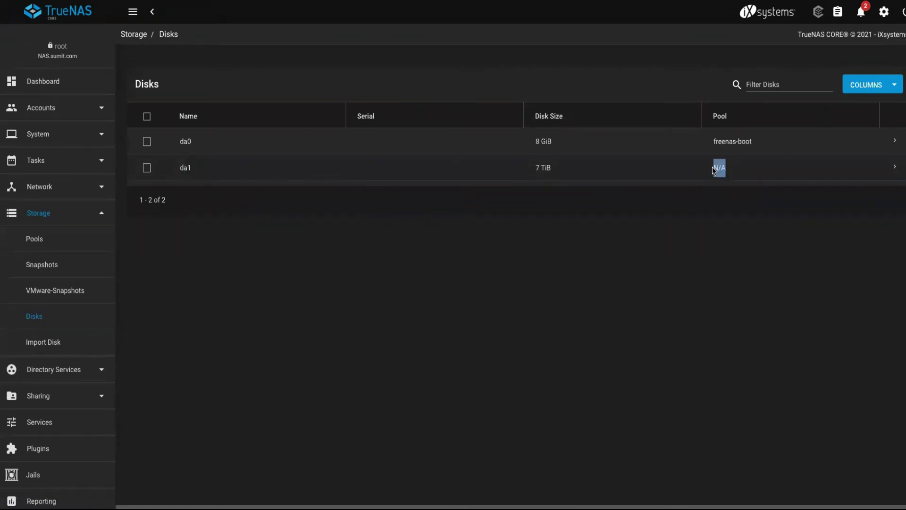
click(45, 241)
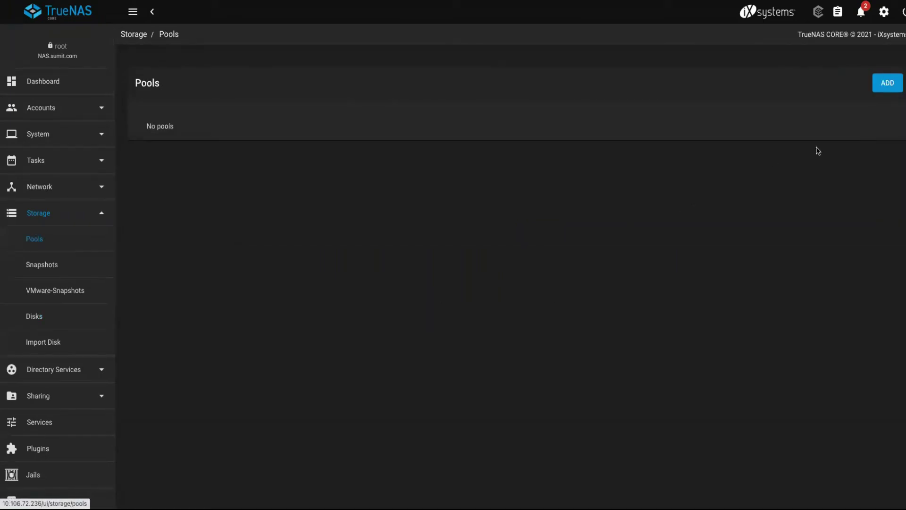
- Start creating a new pool and name it nfs
click(887, 89)
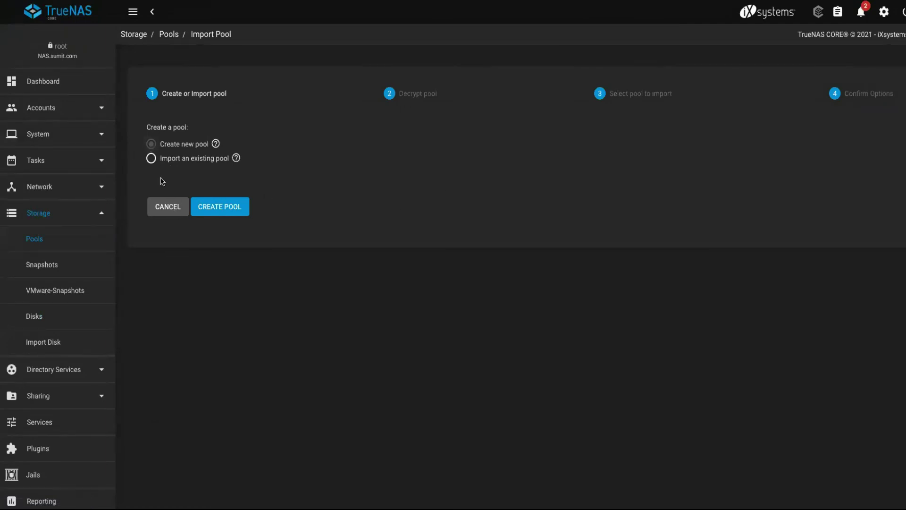
click(220, 207)
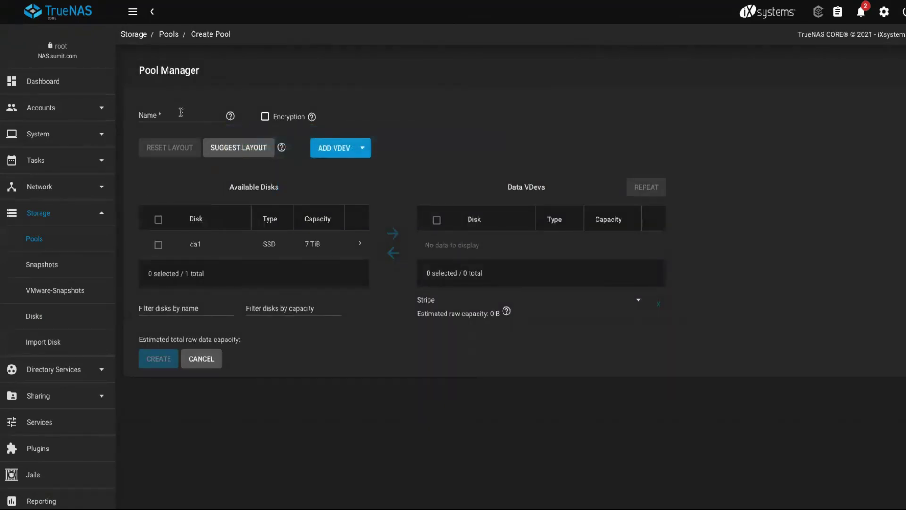
click(181, 112)
text(n)
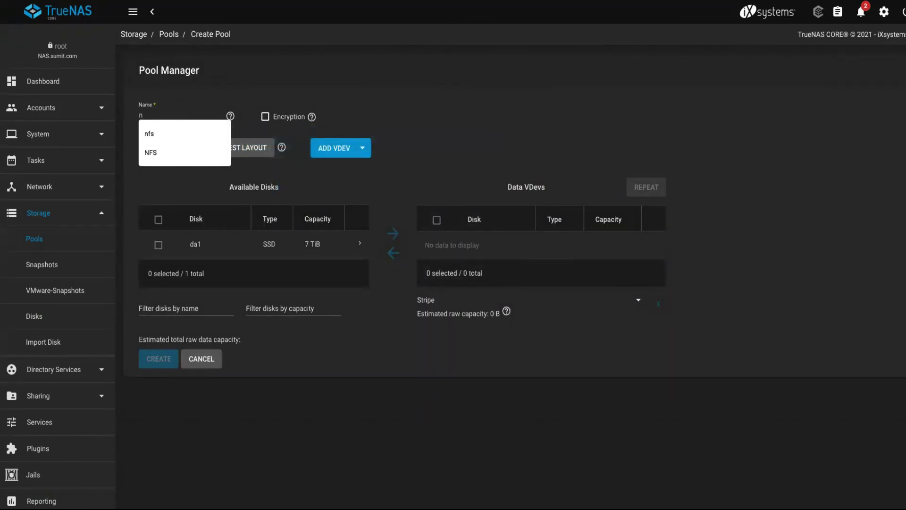
key(BackSpace)
text(NF)
key(BackSpace)
text(n)
click(250, 87)
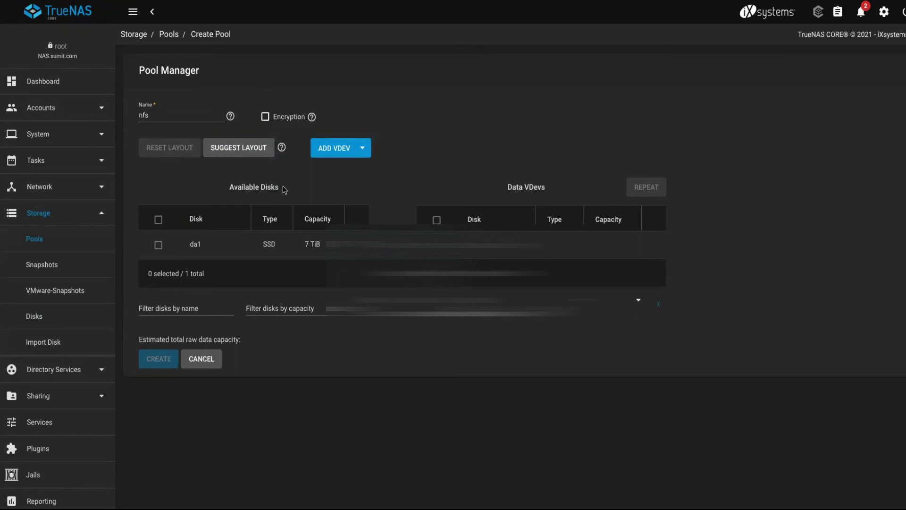
- Add the 7 TiB disk da1 to Data VDevs and tick Force for the stripe layout
drag(291, 189, 229, 187)
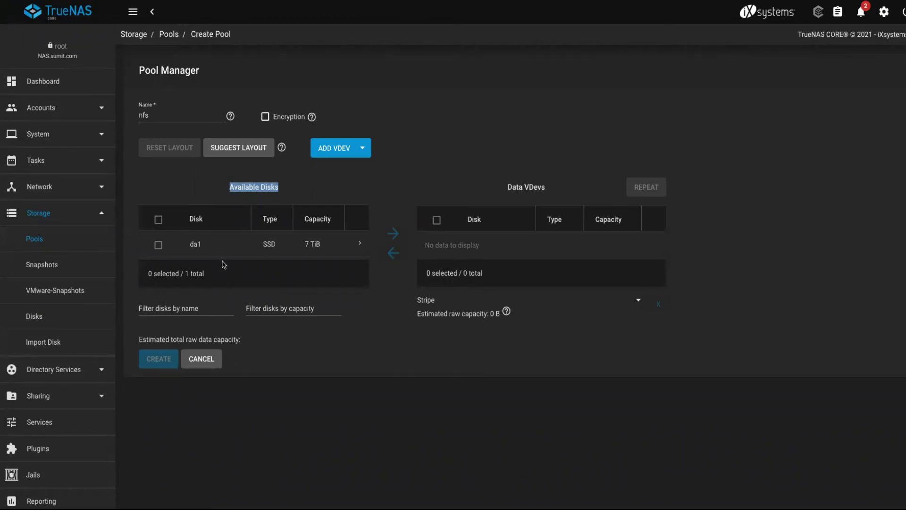
double_click(191, 244)
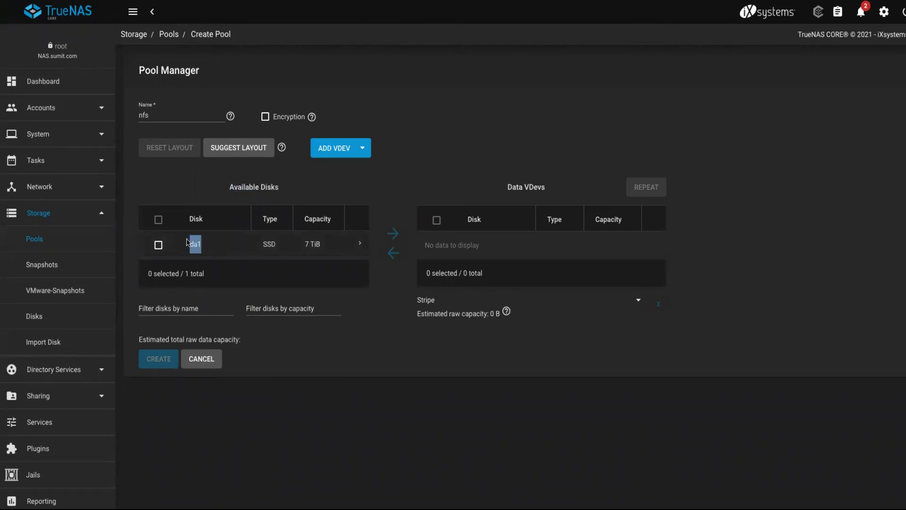
click(330, 251)
drag(330, 250, 306, 246)
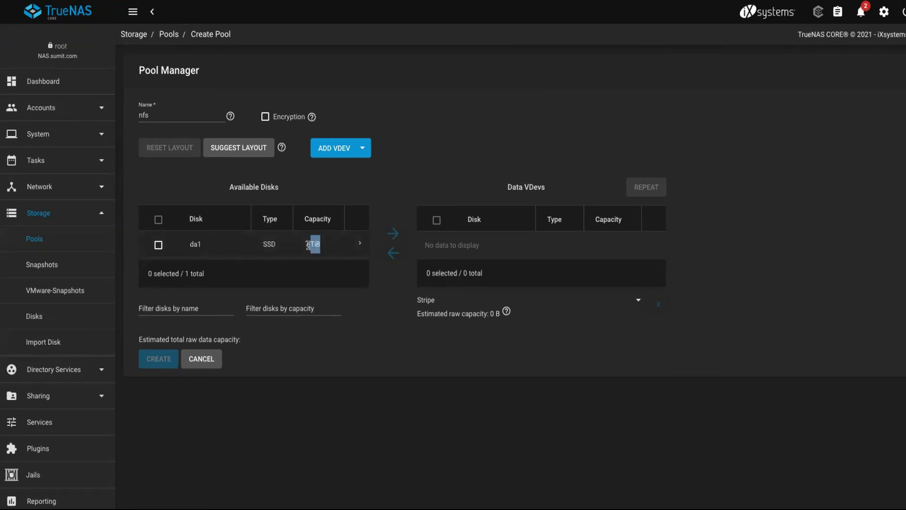
click(159, 246)
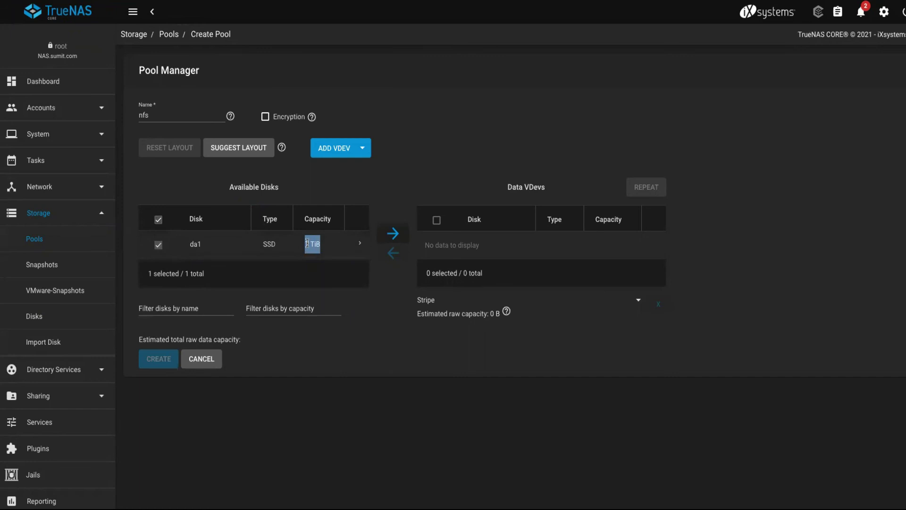
click(393, 235)
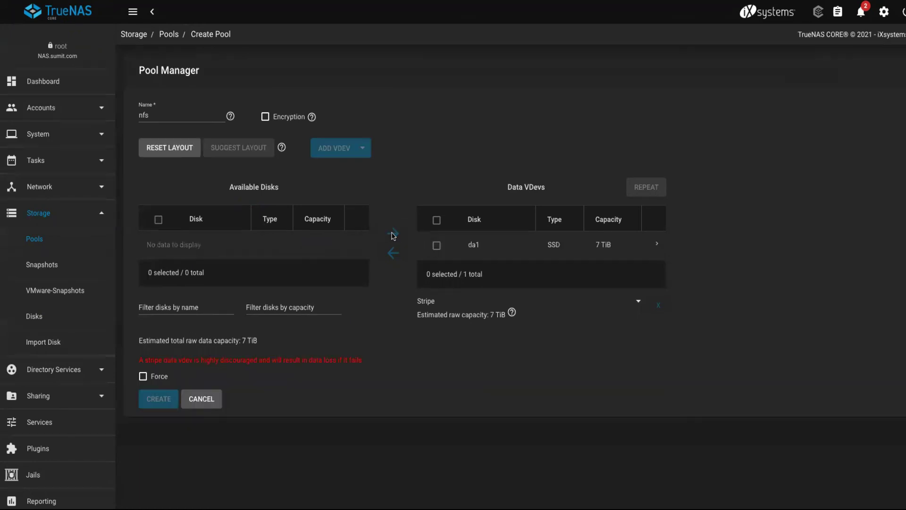
click(436, 246)
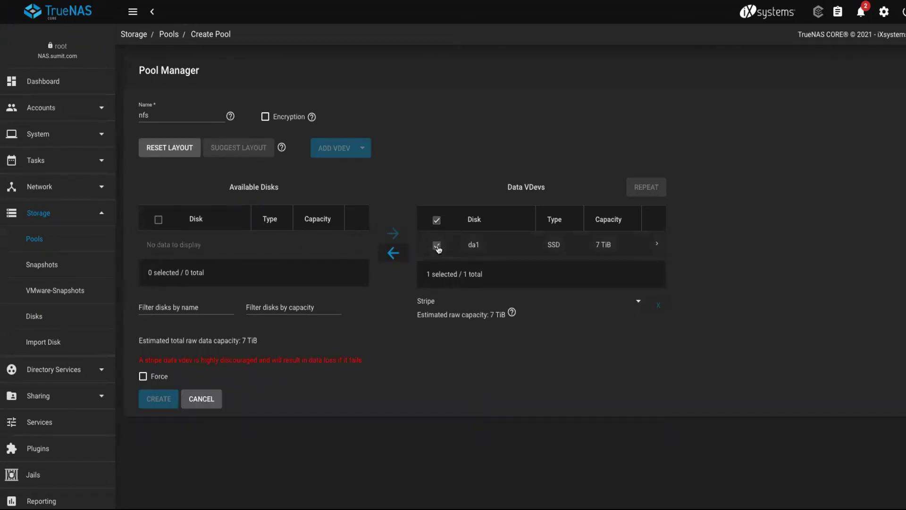
click(142, 376)
- Create the nfs pool, accepting the stripe and disk-erase warnings
click(159, 398)
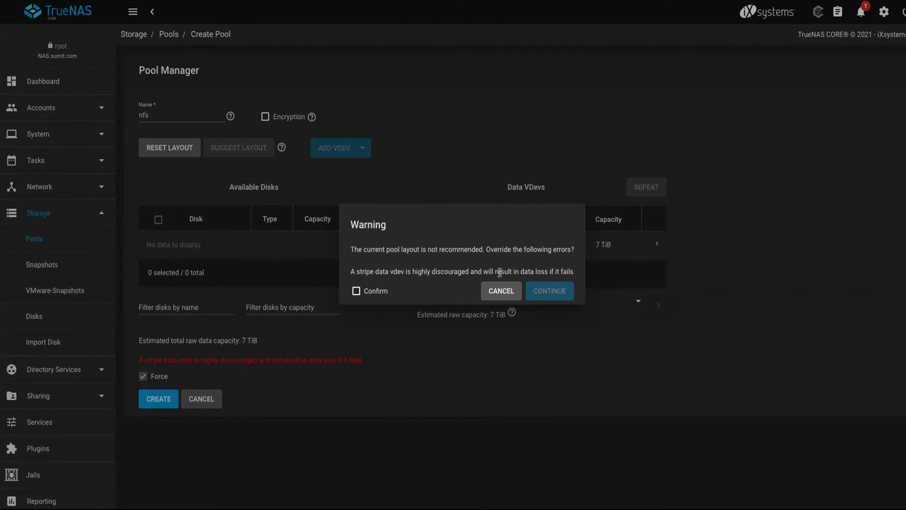
click(357, 291)
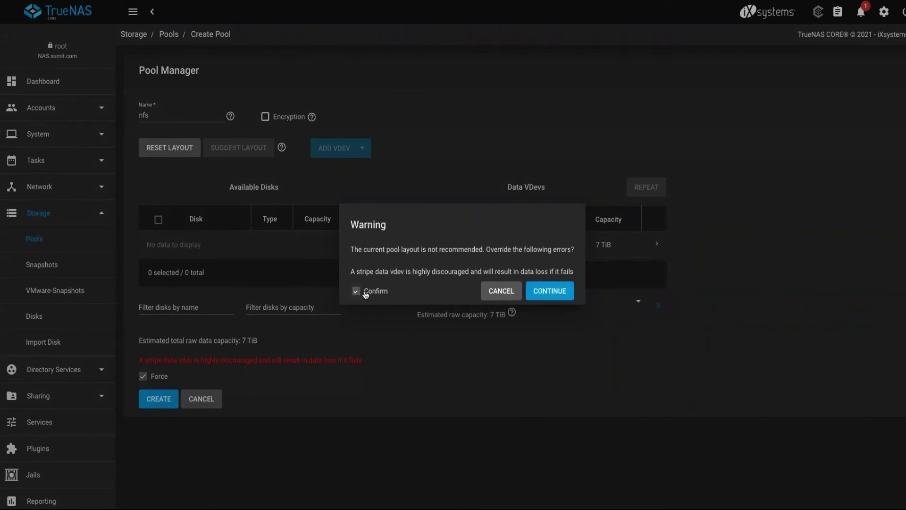
click(569, 293)
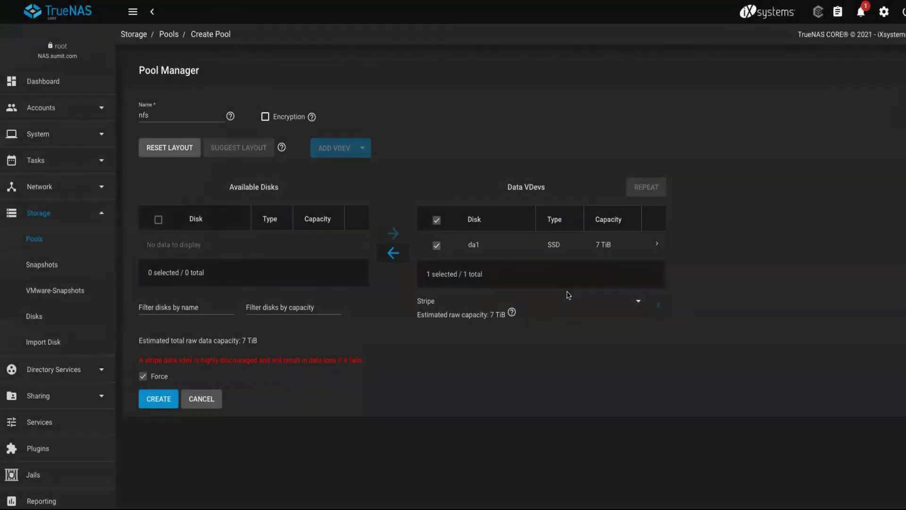
click(159, 401)
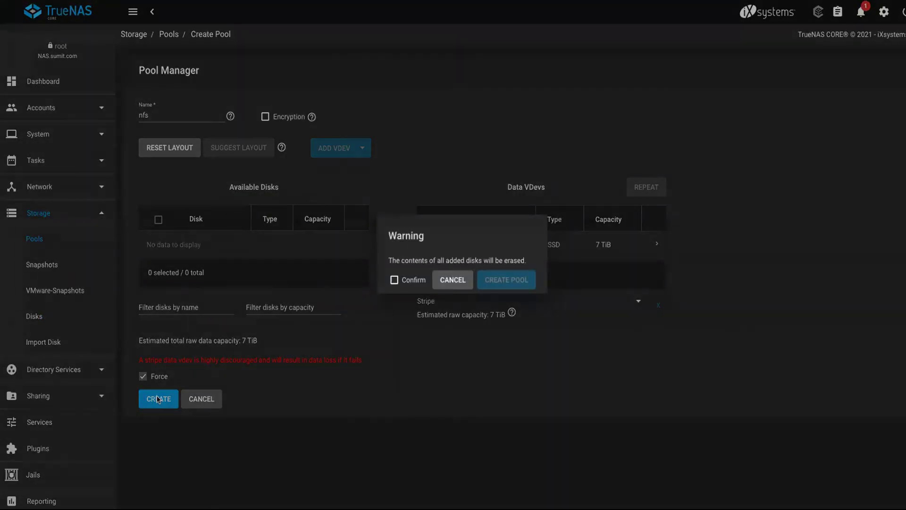
click(397, 284)
click(506, 281)
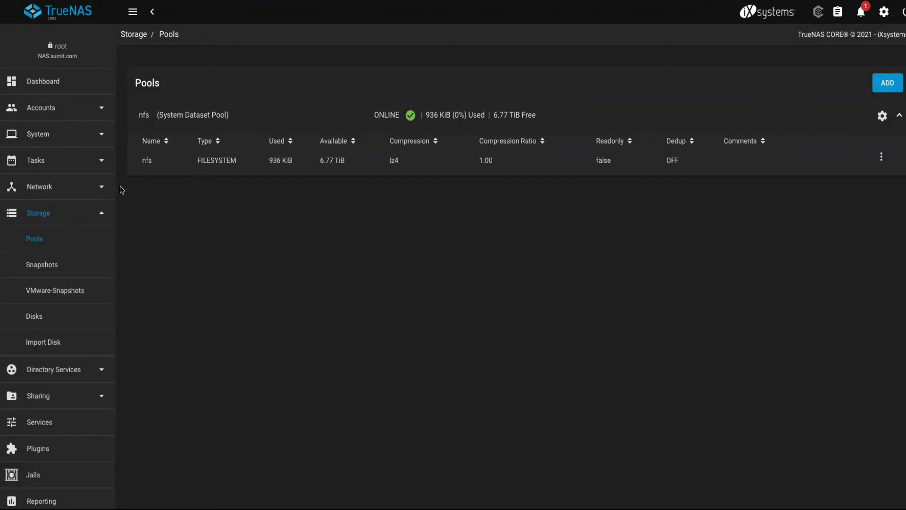
click(37, 320)
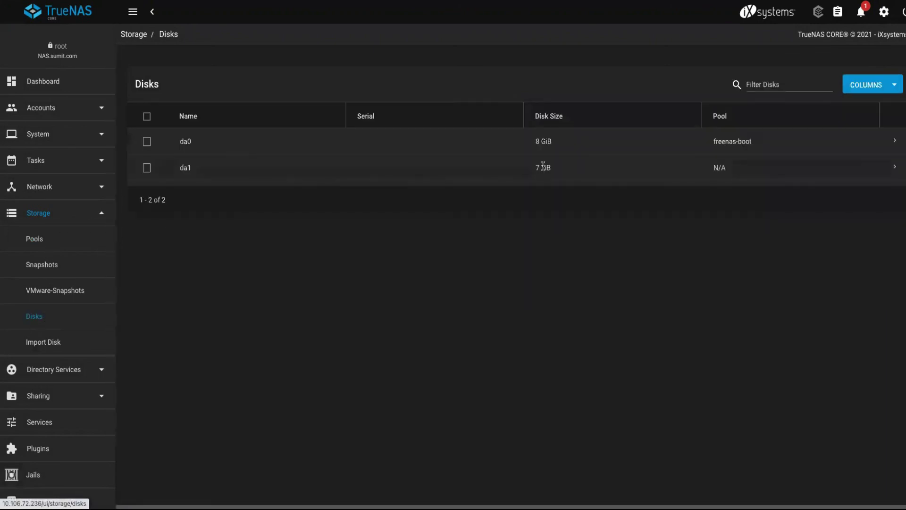
double_click(187, 169)
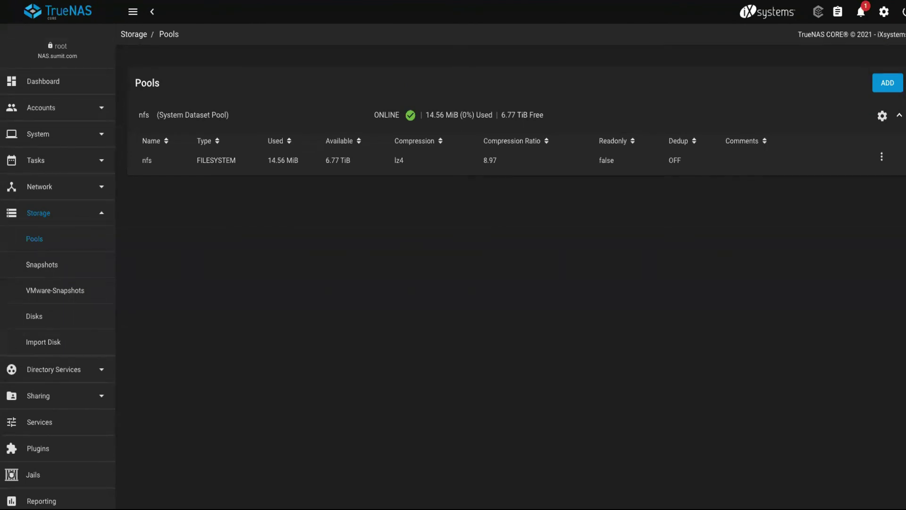
- Open the Dashboard and check the Pool card shows nfs ONLINE with 0% used
click(46, 83)
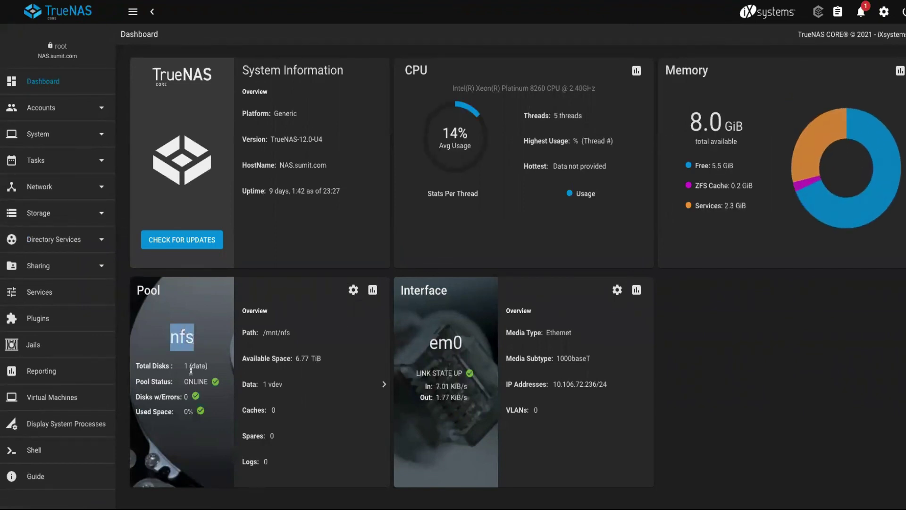
drag(184, 381, 204, 382)
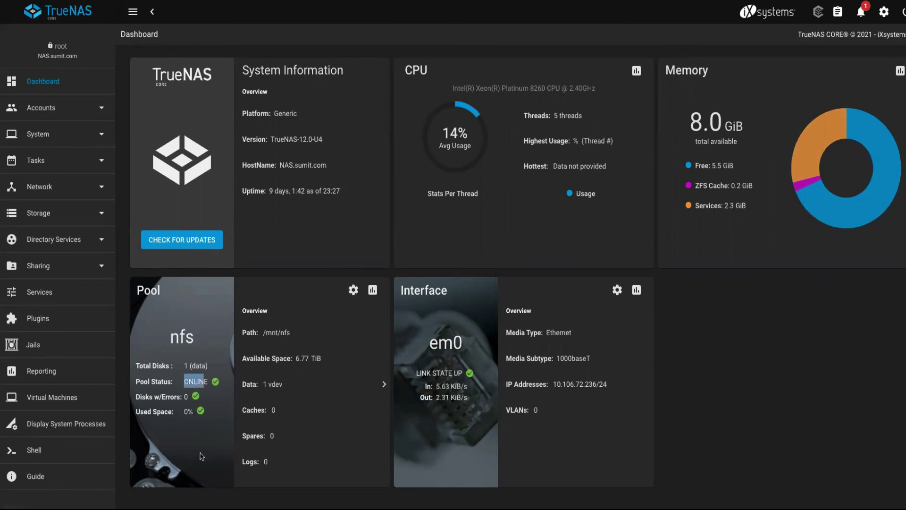
click(184, 412)
drag(193, 412, 184, 414)
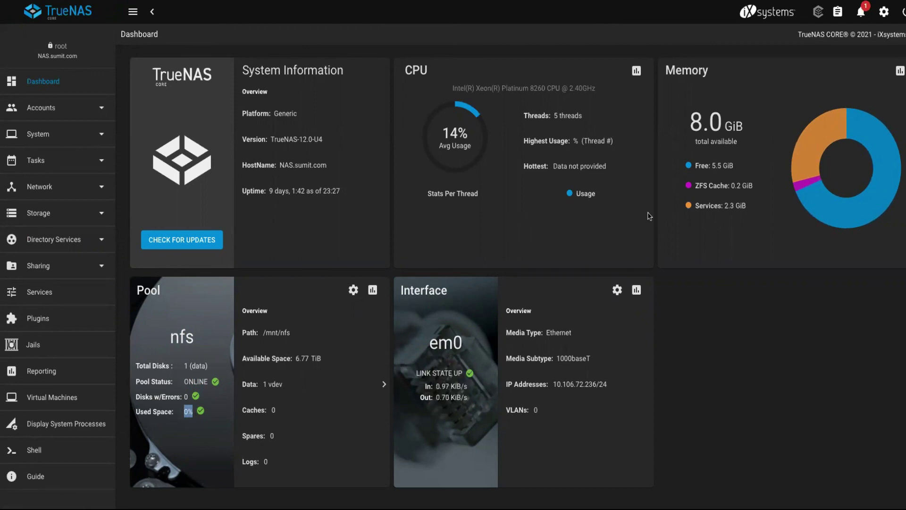